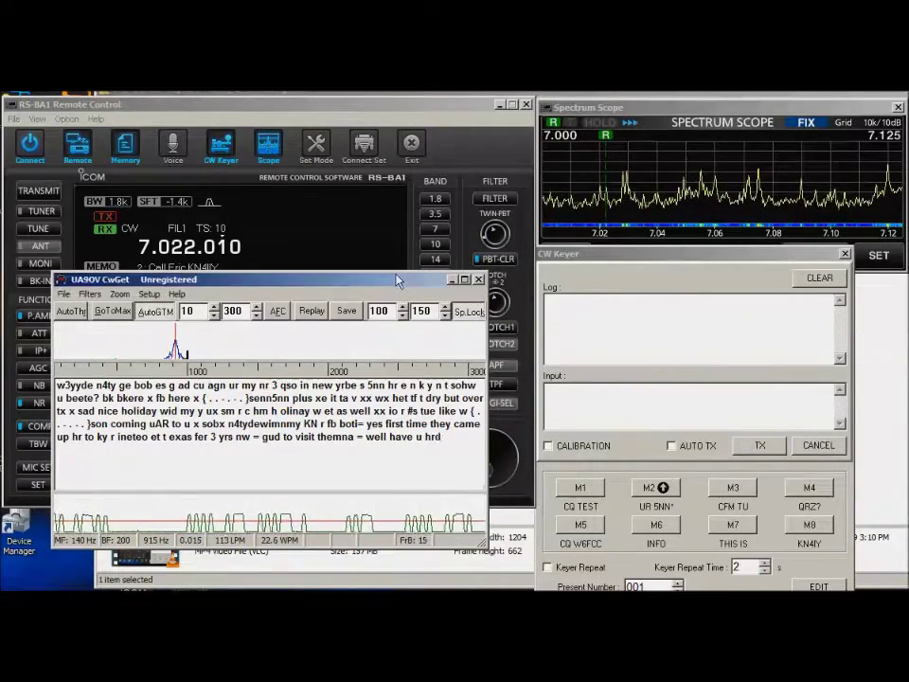
# Move the CwGet decoder window higher while it decodes the 7.022 MHz contact.
pyautogui.moveTo(350, 280); pyautogui.dragTo(426, 166)
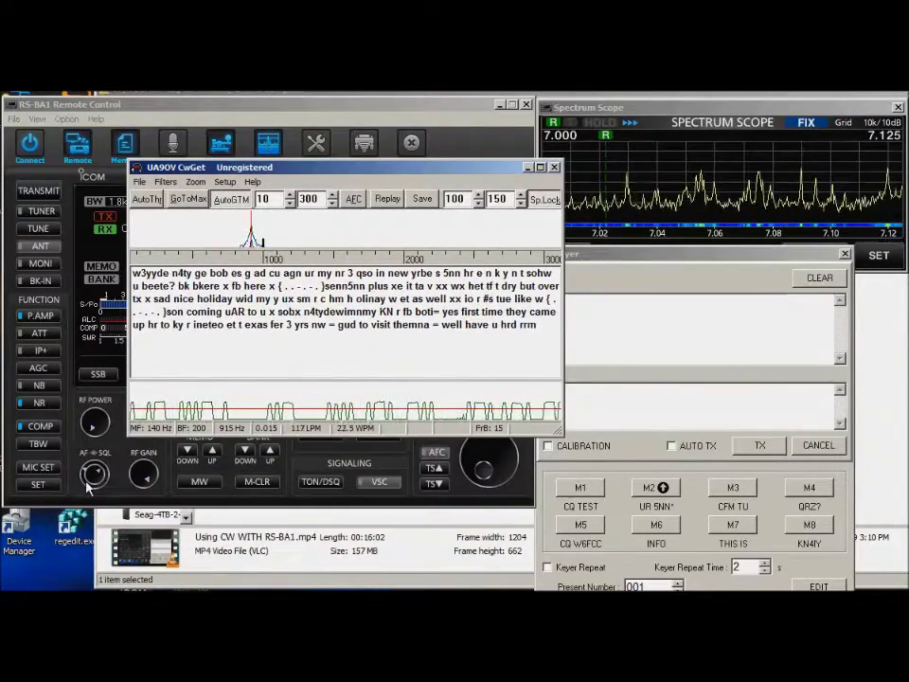
# Move CwGet aside to uncover the RS-BA1 panel at 7.022.010 CW, then return to CwGet.
pyautogui.click(91, 480)
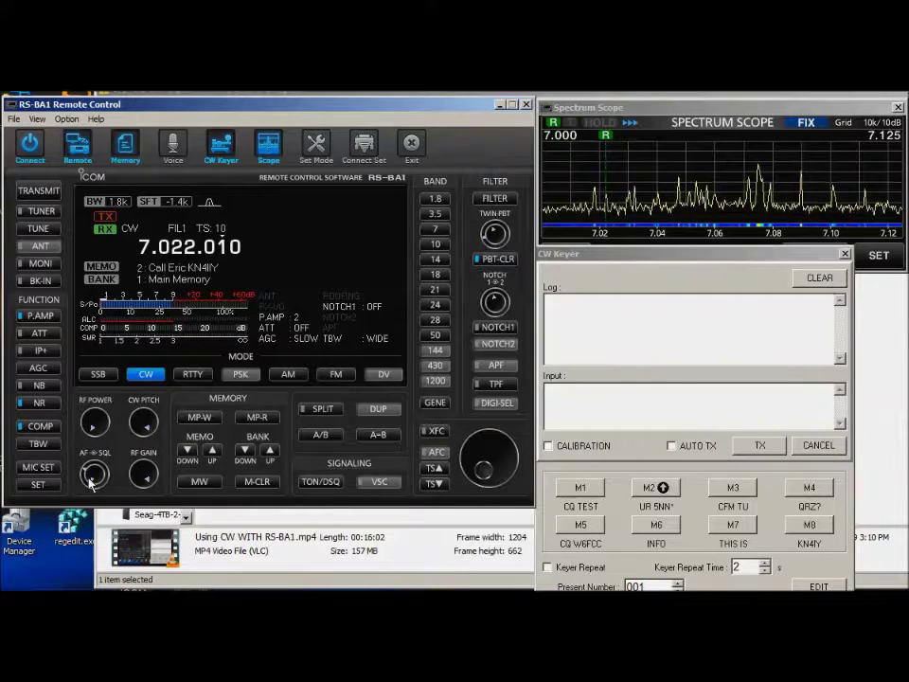
pyautogui.hotkey('alt', 'Tab')
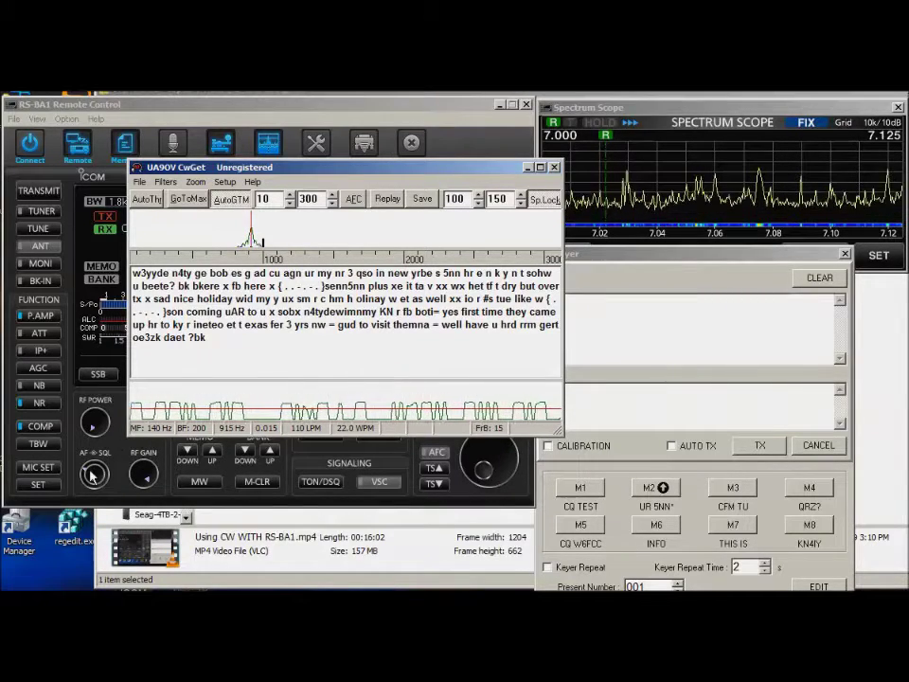
pyautogui.moveTo(370, 171); pyautogui.dragTo(732, 211)
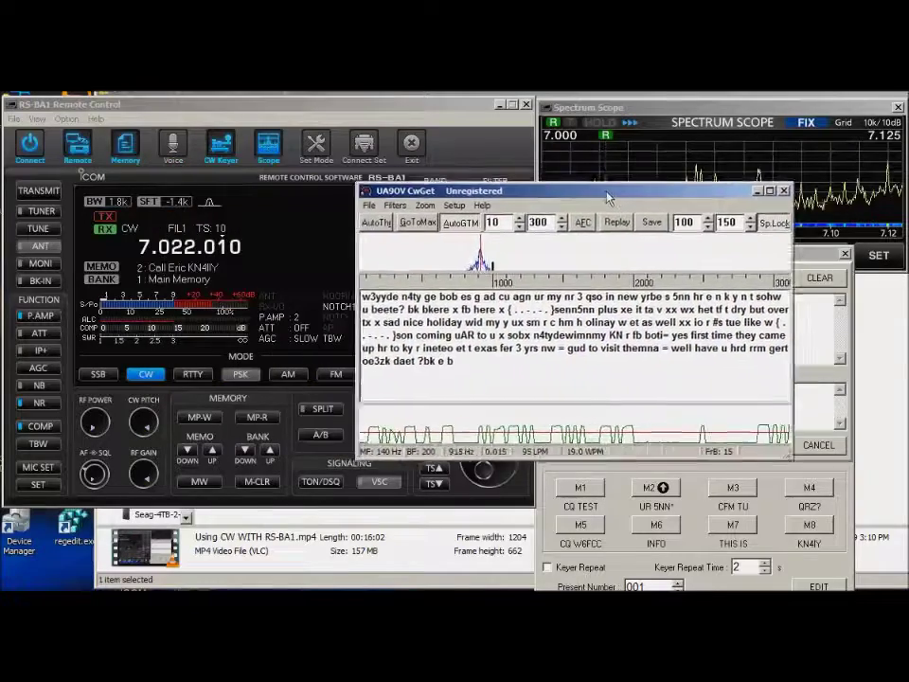
pyautogui.click(98, 476)
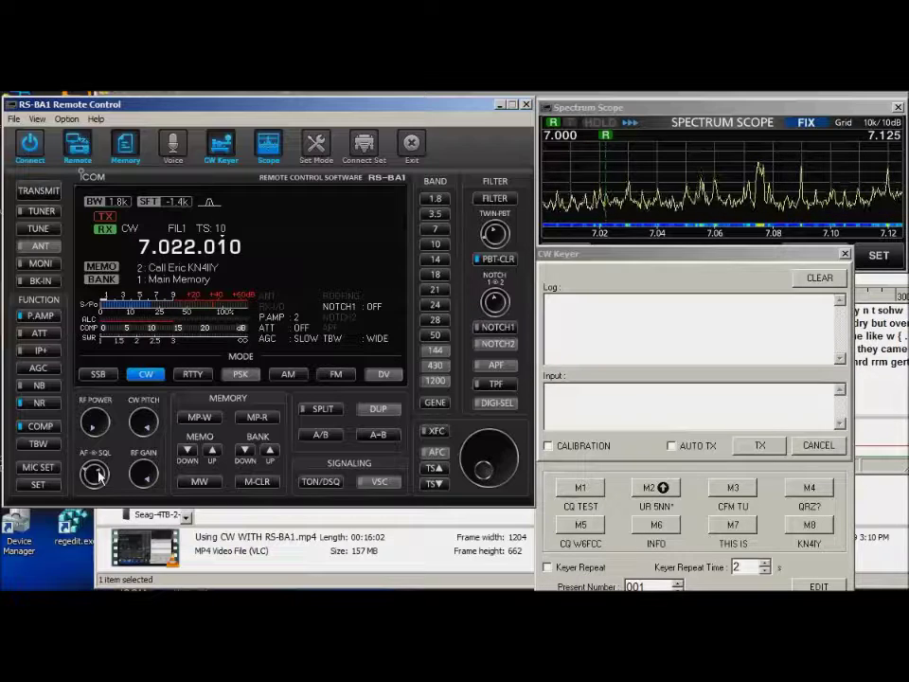
pyautogui.click(898, 423)
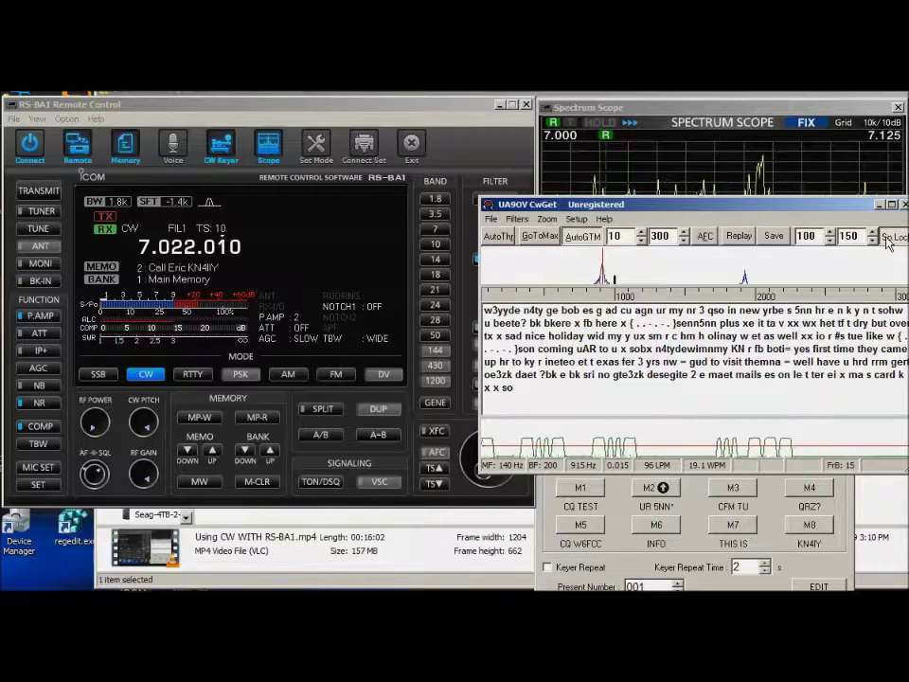
# Bring the RS-BA1 CW Keyer window in front of the CwGet transcript.
pyautogui.click(879, 205)
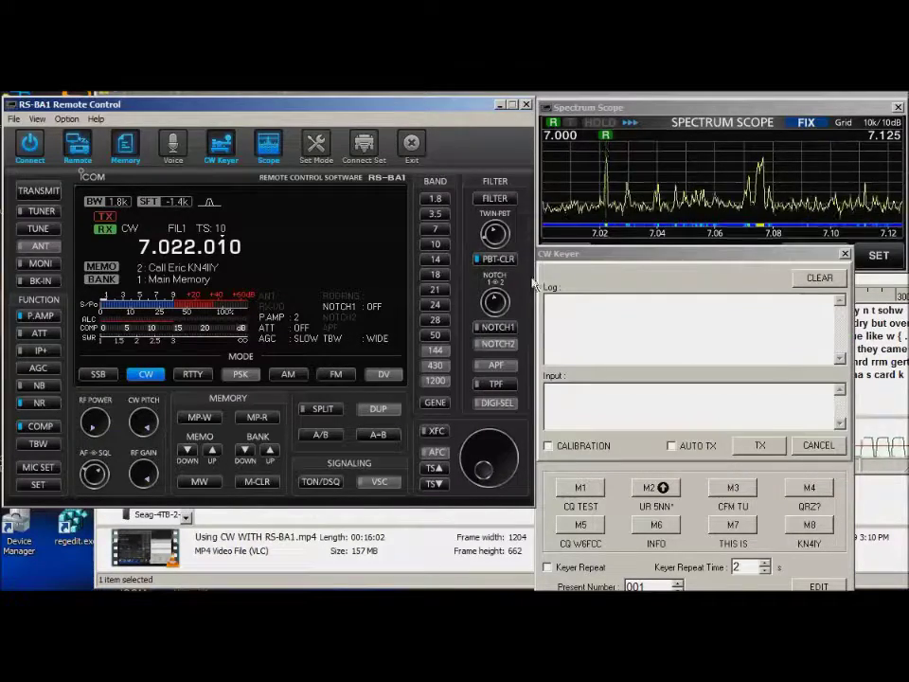